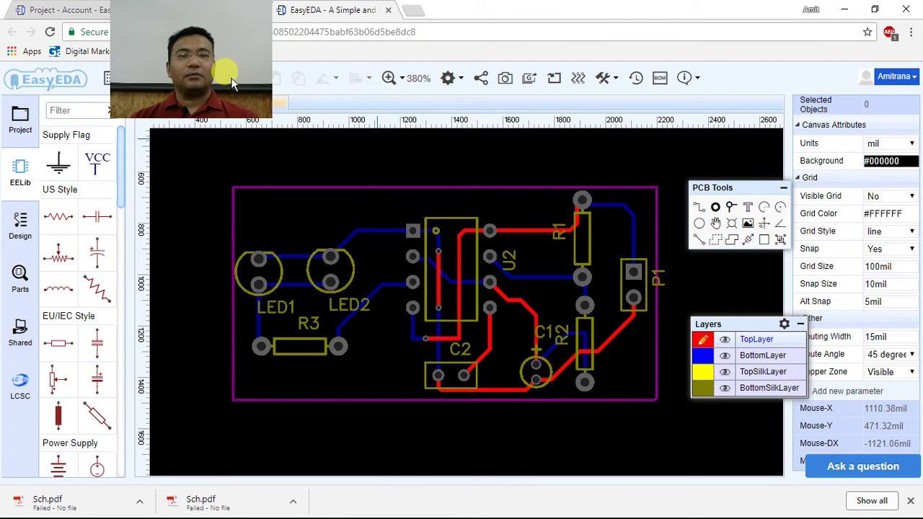
pyautogui.moveTo(227, 72); pyautogui.dragTo(883, 92)
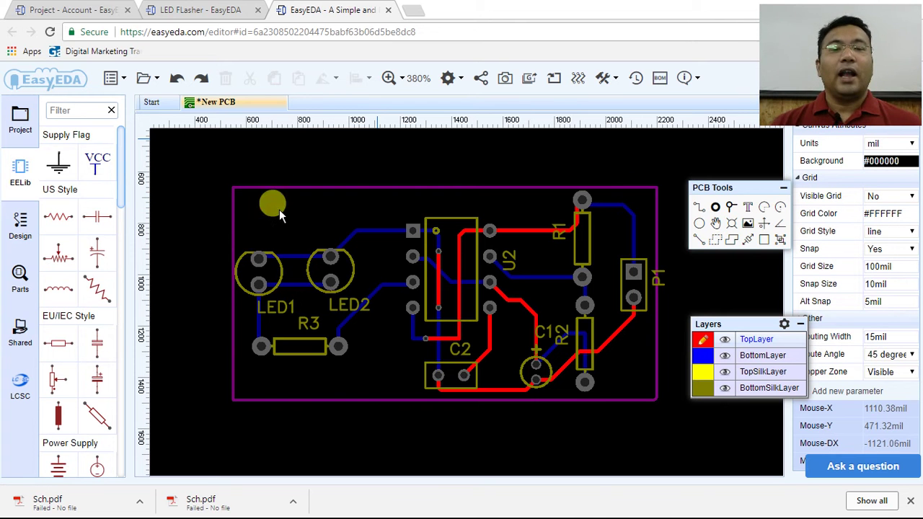
pyautogui.click(378, 192)
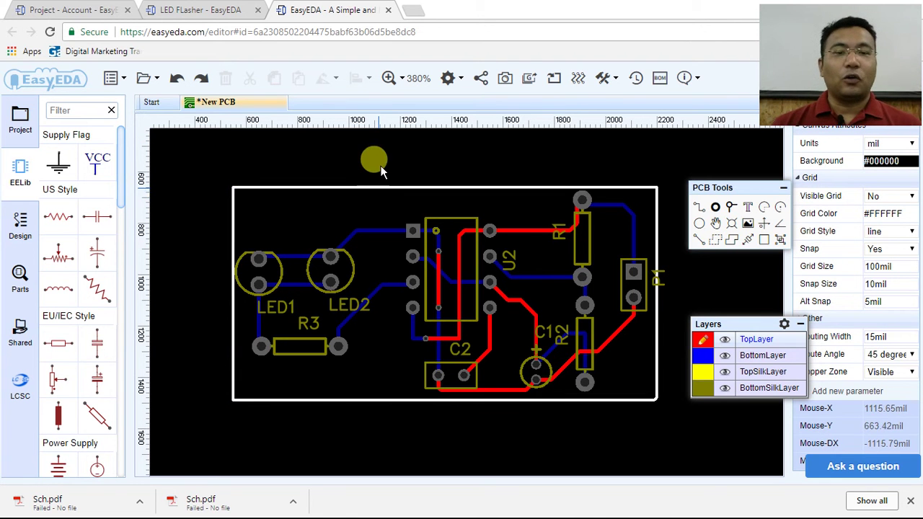
pyautogui.click(380, 166)
pyautogui.click(265, 185)
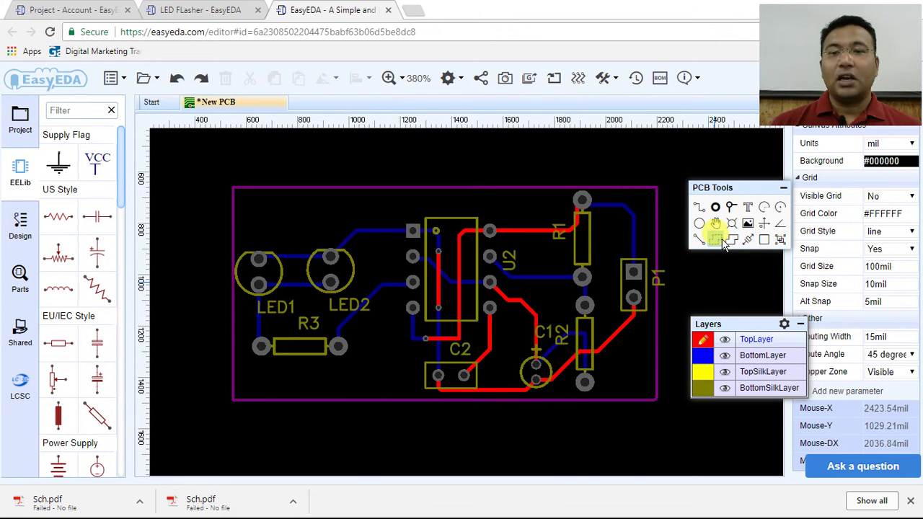
# Make BottomLayer the active layer in the Layers panel so top-layer tracks dim.
pyautogui.moveTo(700, 351)
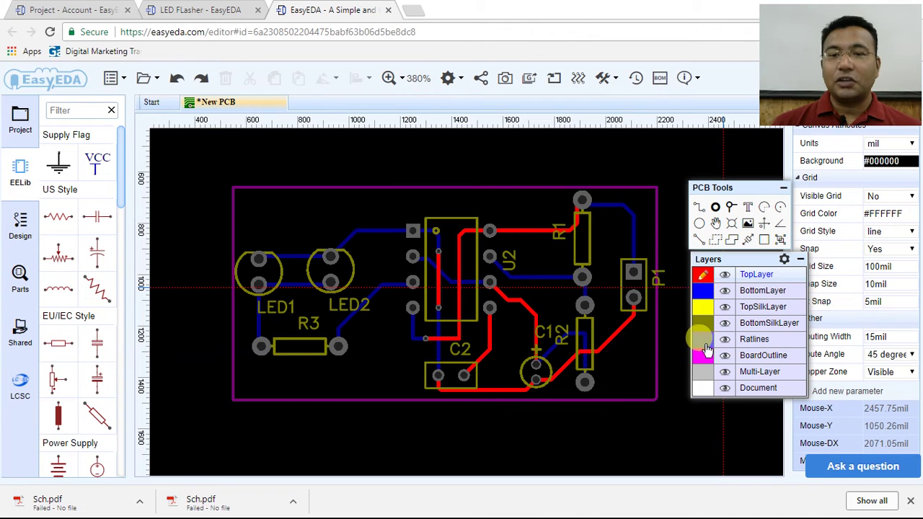
pyautogui.click(702, 292)
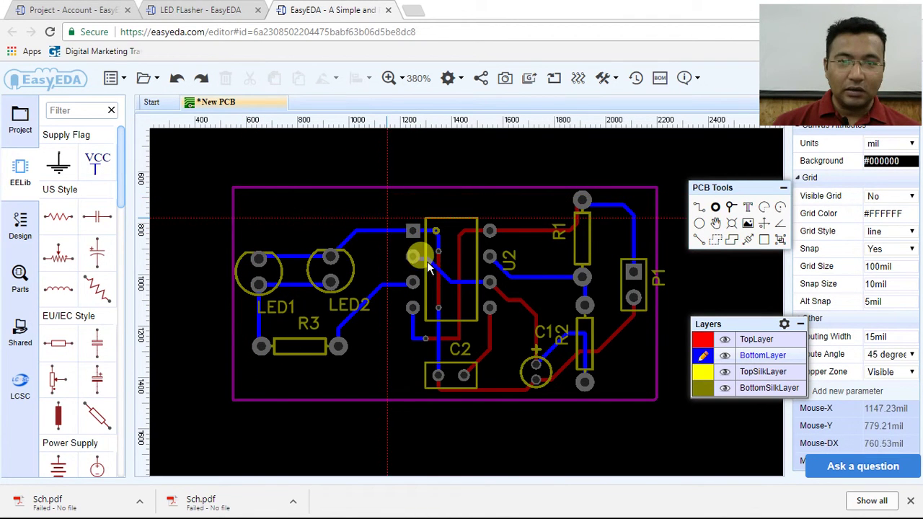
# Draw a bottom-layer copper area through the board outline's four corners, closing at top-right.
pyautogui.click(238, 192)
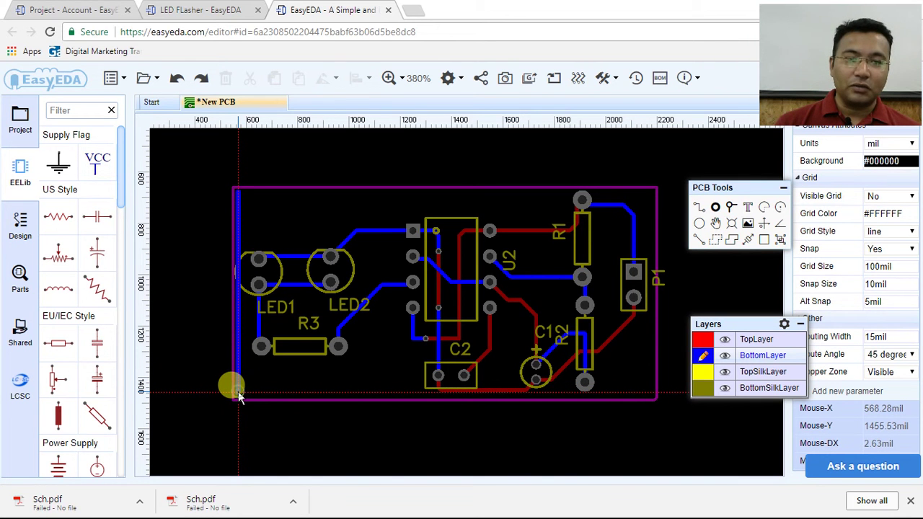
pyautogui.click(240, 395)
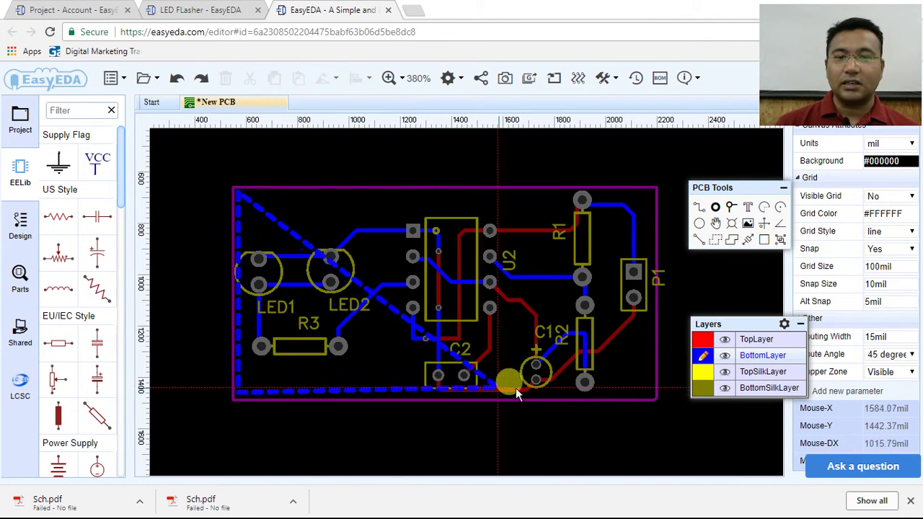
pyautogui.click(649, 394)
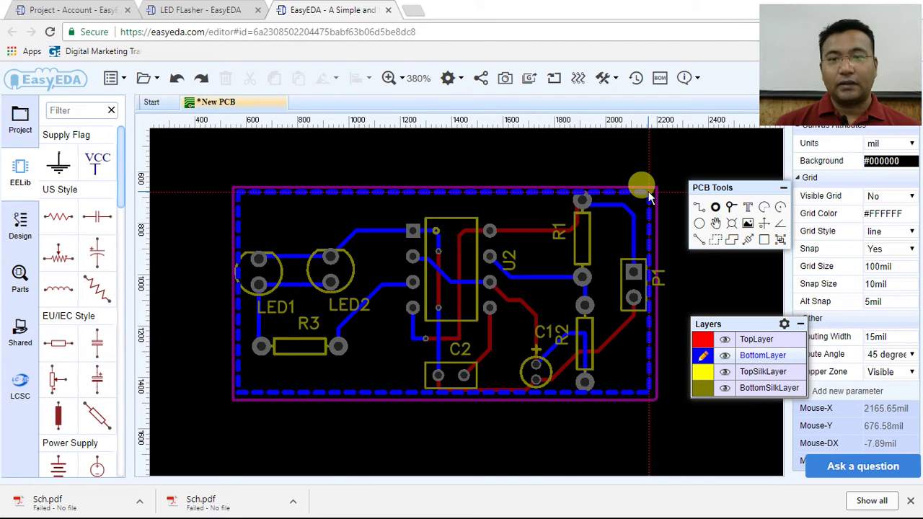
pyautogui.doubleClick(650, 193)
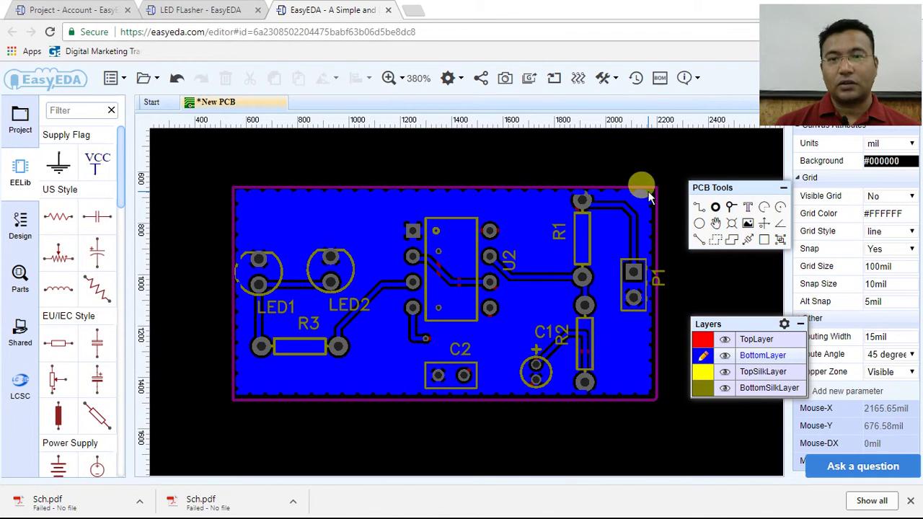
# Exit copper-area drawing and select the bottom pour to show its GND net properties.
pyautogui.click(670, 153)
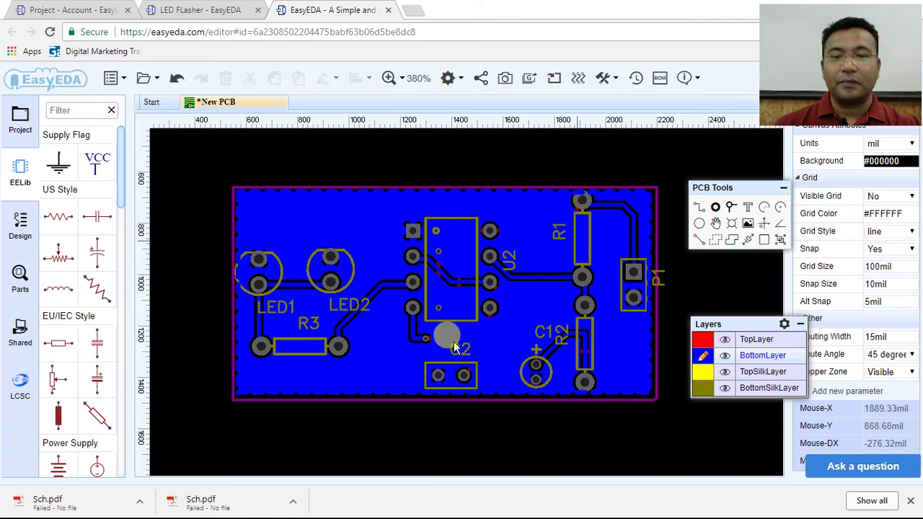
pyautogui.scroll(7, 410, 282)
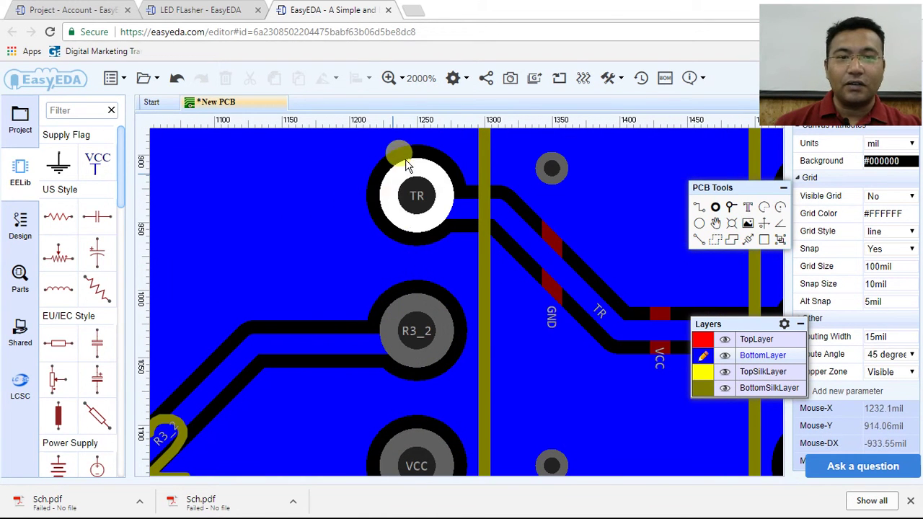
pyautogui.scroll(-8, 432, 238)
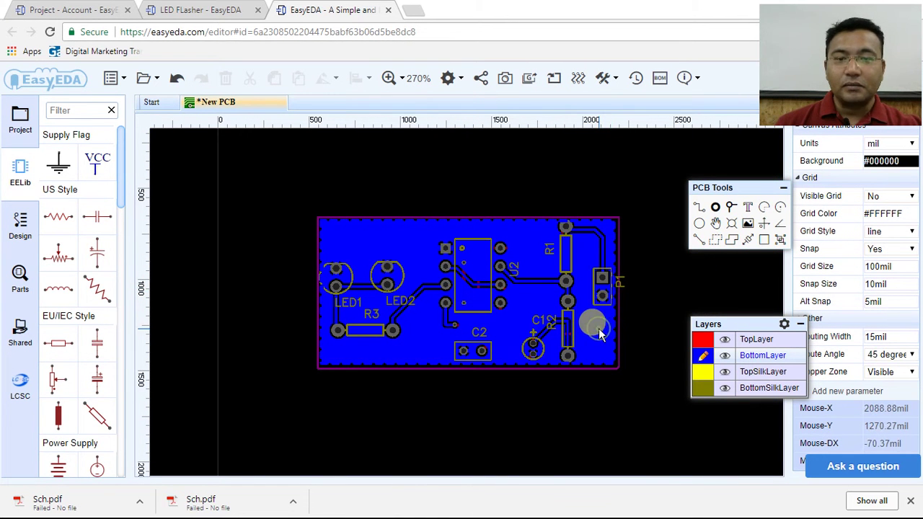
pyautogui.click(610, 328)
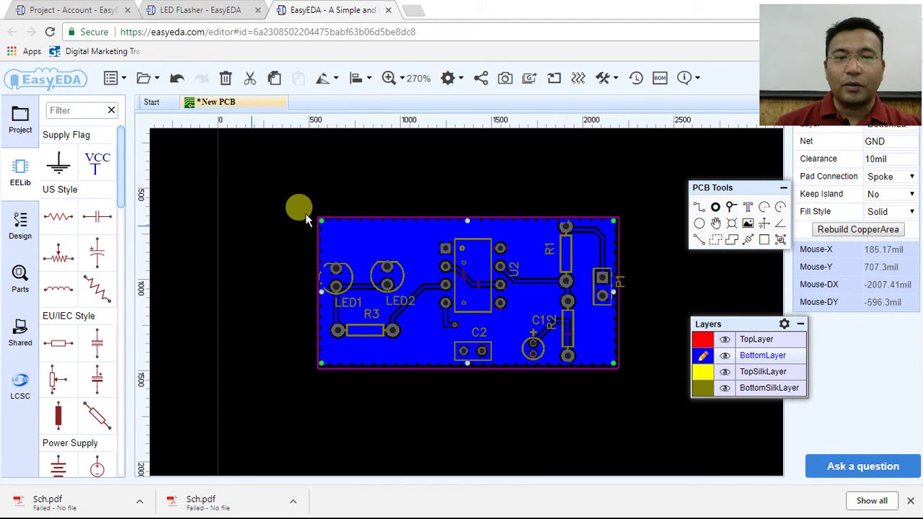
pyautogui.doubleClick(899, 146)
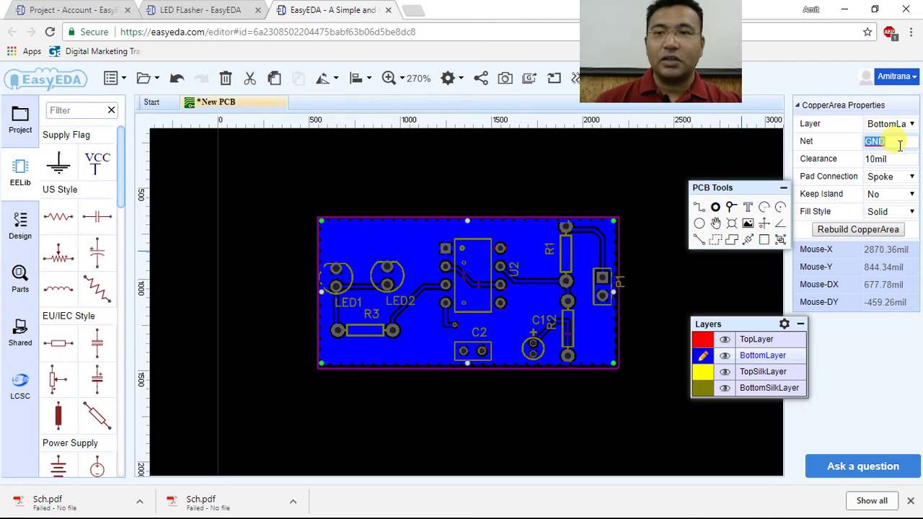
pyautogui.click(912, 125)
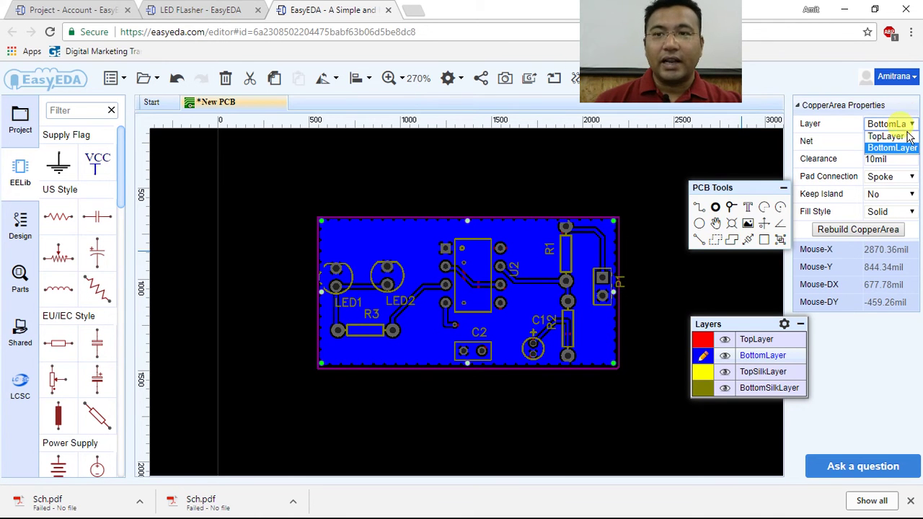
pyautogui.click(899, 137)
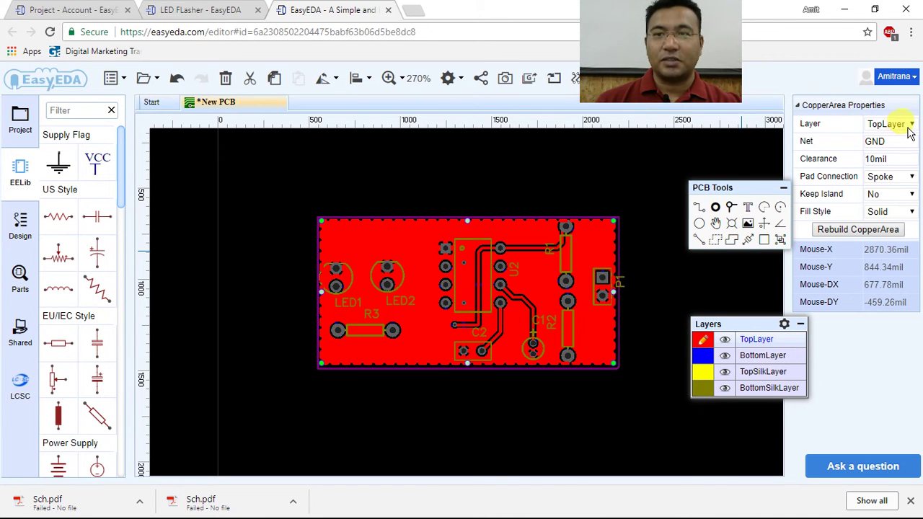
pyautogui.click(908, 126)
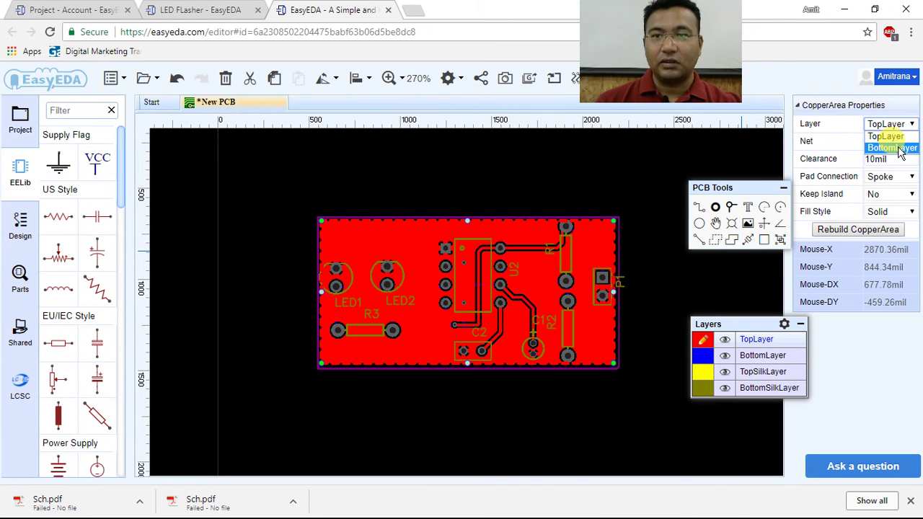
pyautogui.click(900, 148)
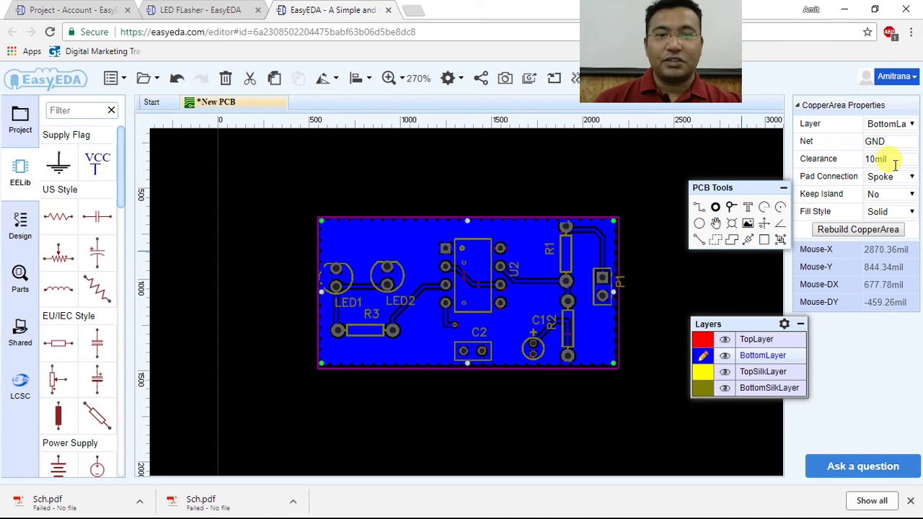
# Set the bottom GND pour's clearance to 25mil and rebuild it.
pyautogui.scroll(5, 479, 291)
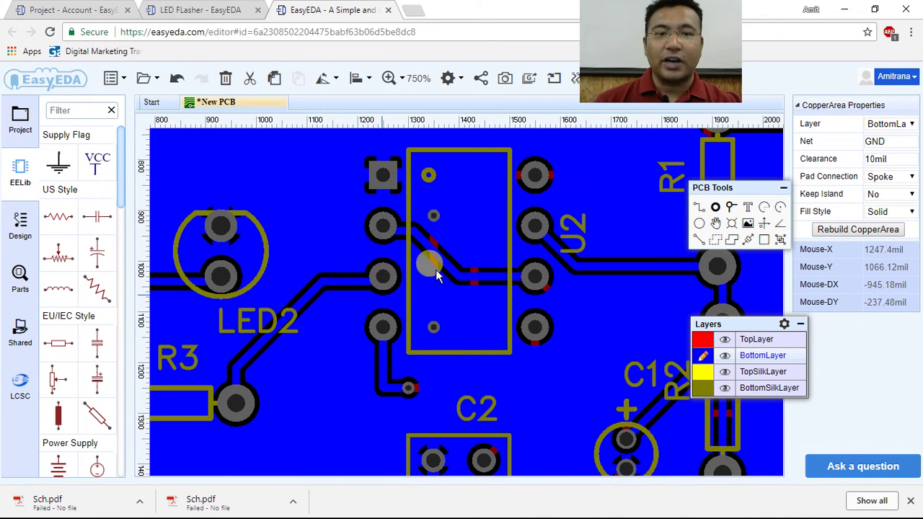
pyautogui.scroll(-3, 388, 291)
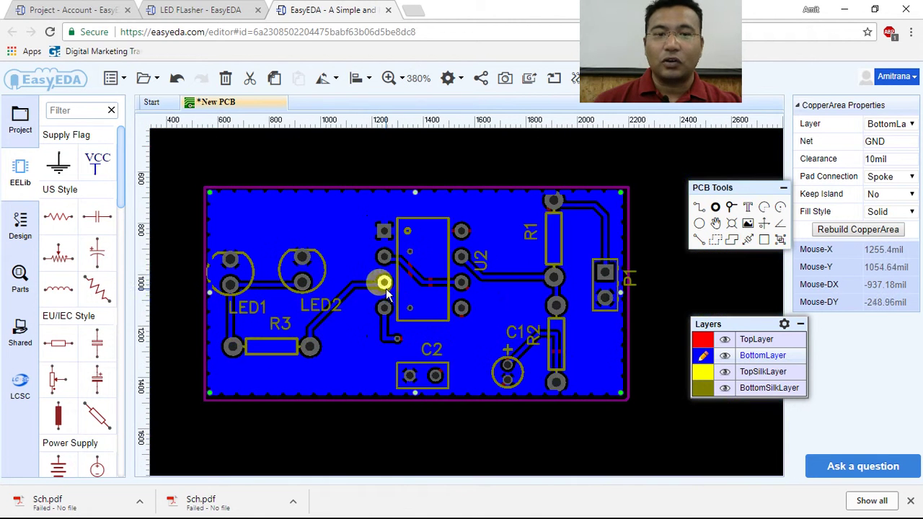
pyautogui.click(895, 160)
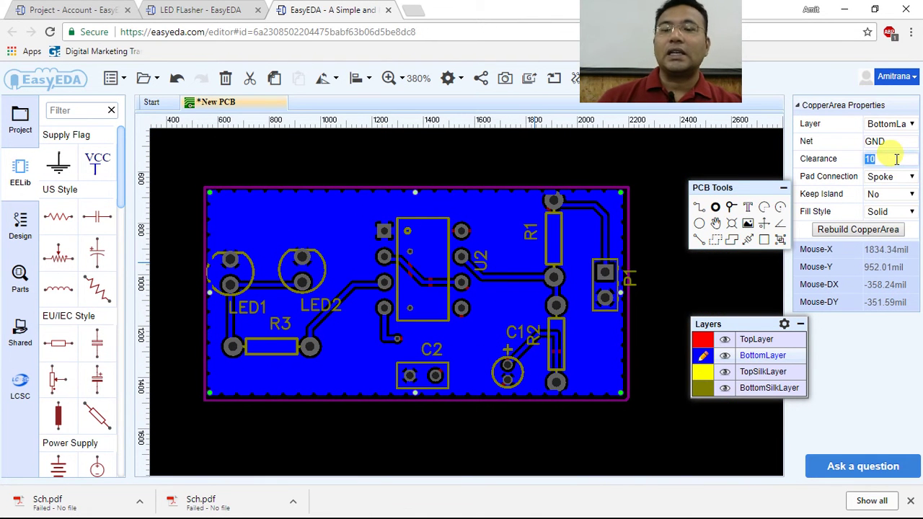
pyautogui.write('25')
pyautogui.press('Return')
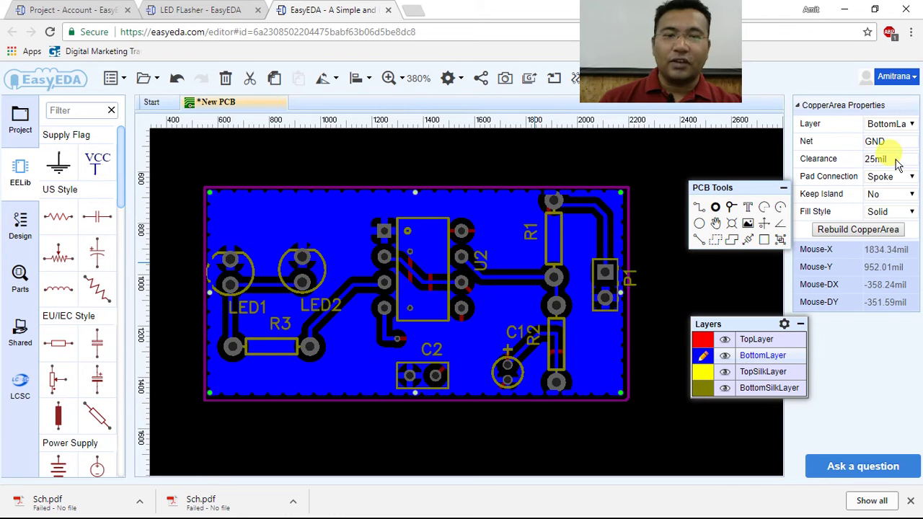
pyautogui.scroll(2, 386, 283)
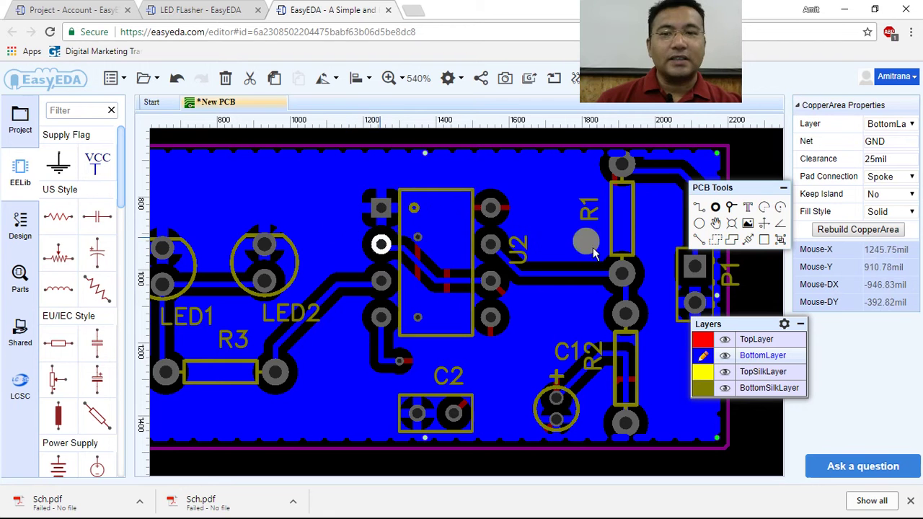
# Raise the pour's clearance to 35mil, then settle on 40mil.
pyautogui.doubleClick(884, 158)
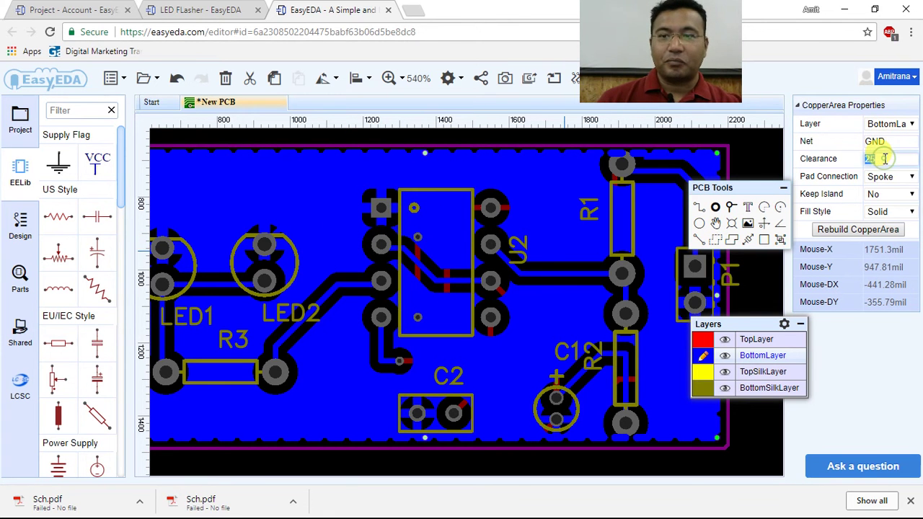
pyautogui.write('35')
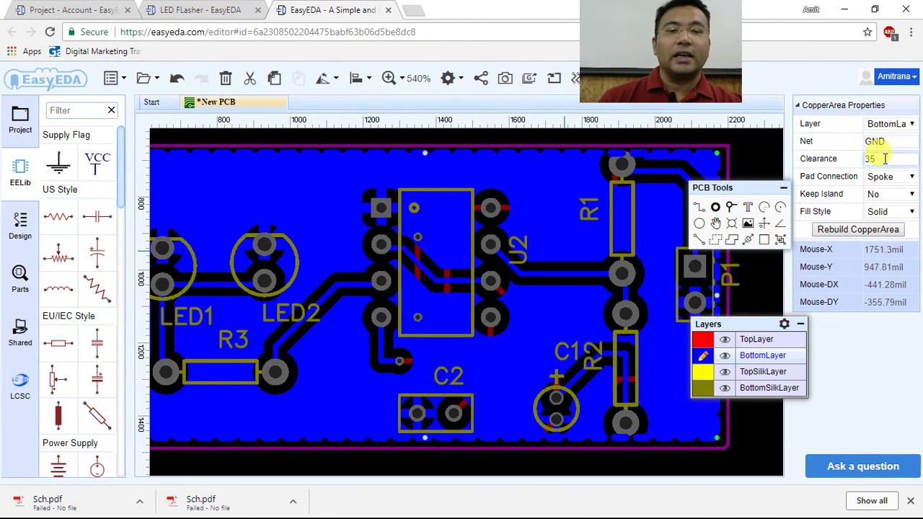
pyautogui.press('Return')
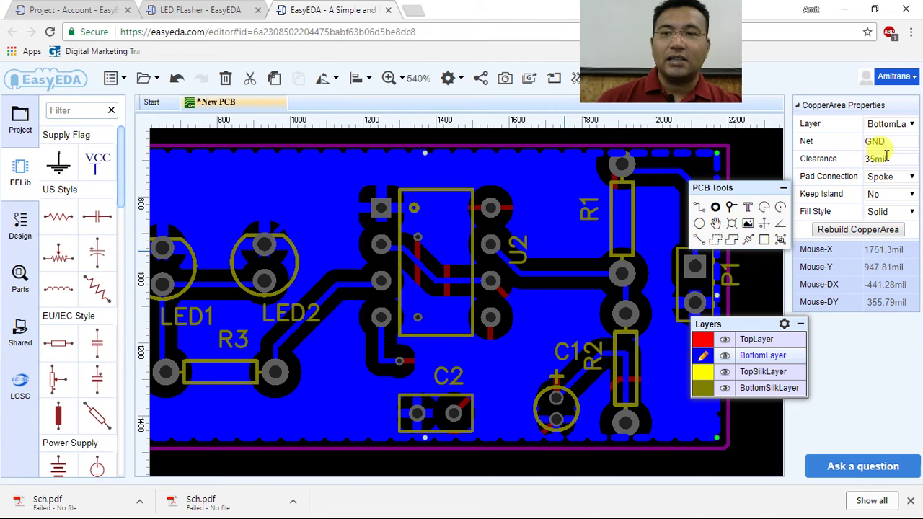
pyautogui.doubleClick(886, 160)
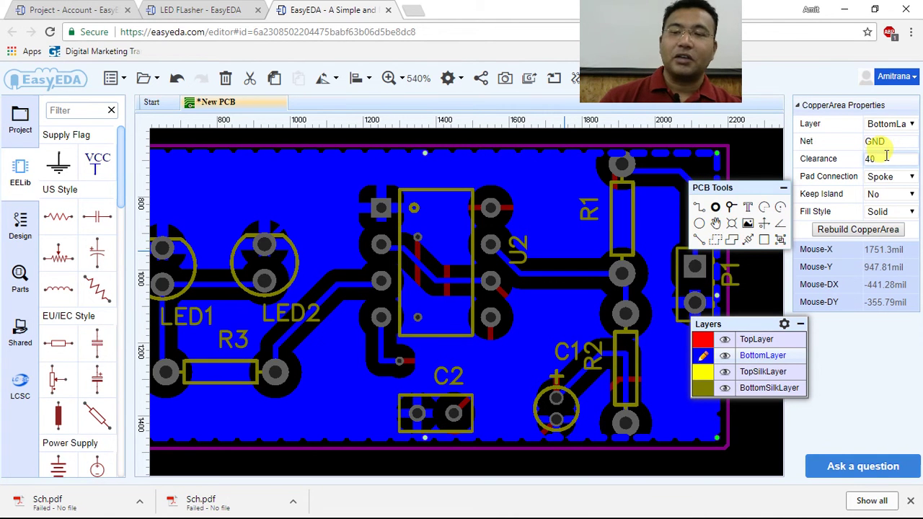
pyautogui.write('40')
pyautogui.press('Return')
pyautogui.scroll(-2, 433, 303)
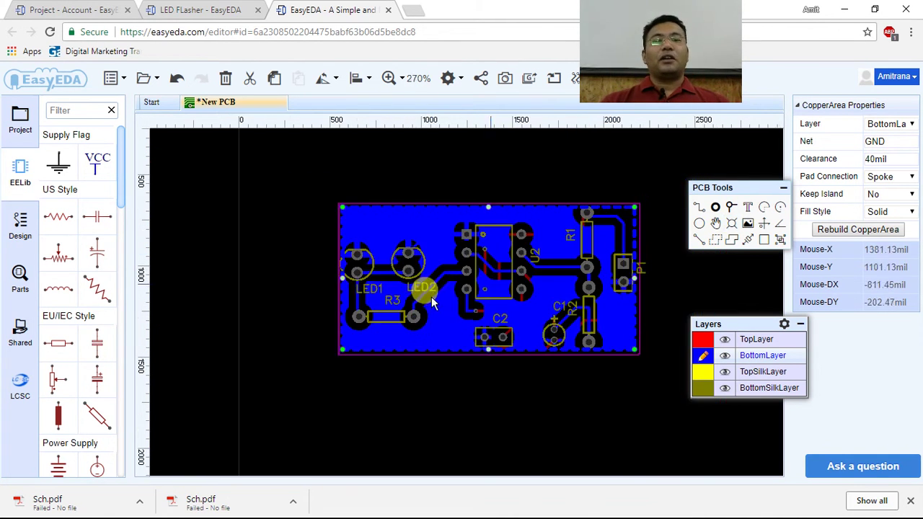
pyautogui.scroll(2, 433, 294)
pyautogui.scroll(-2, 556, 288)
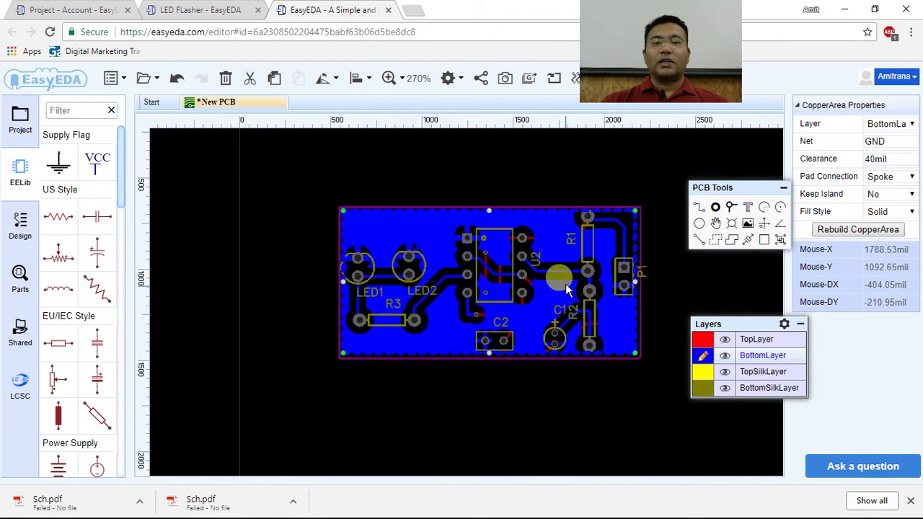
pyautogui.scroll(1, 567, 286)
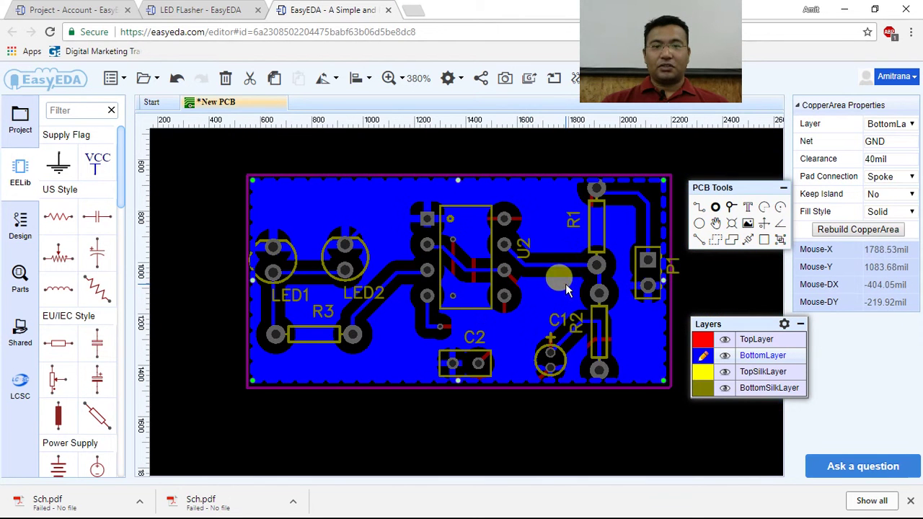
pyautogui.click(665, 221)
# Switch the board-wide copper pour to TopLayer, then delete it.
pyautogui.click(911, 125)
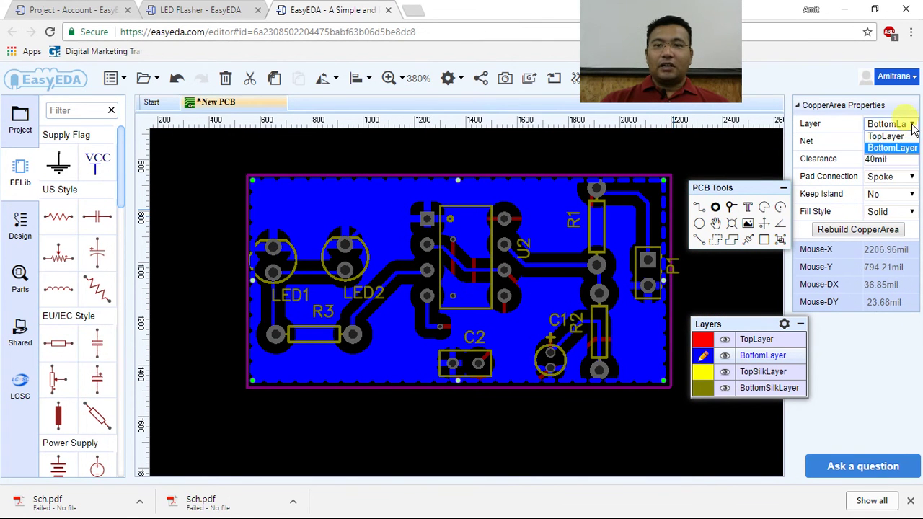
pyautogui.click(900, 138)
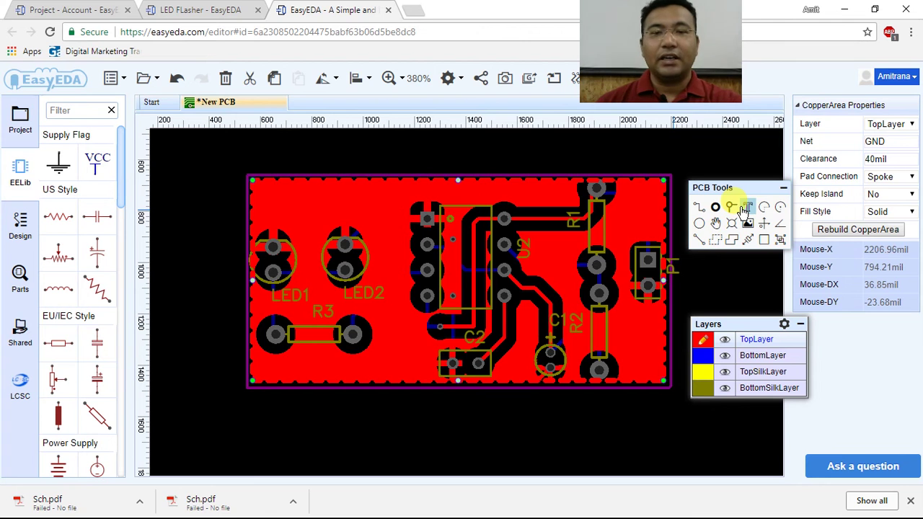
pyautogui.press('Delete')
# Draw a top-layer copper area outlining the U2 and C2 region.
pyautogui.click(715, 239)
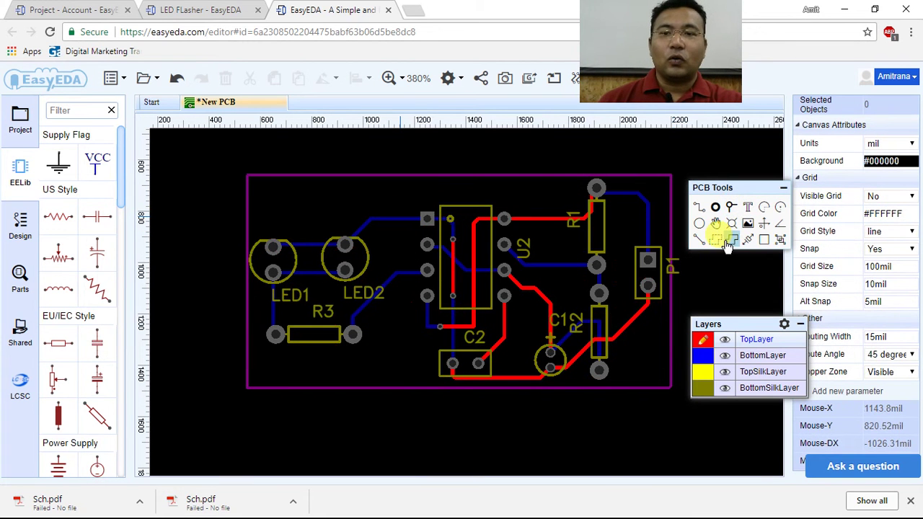
pyautogui.click(409, 190)
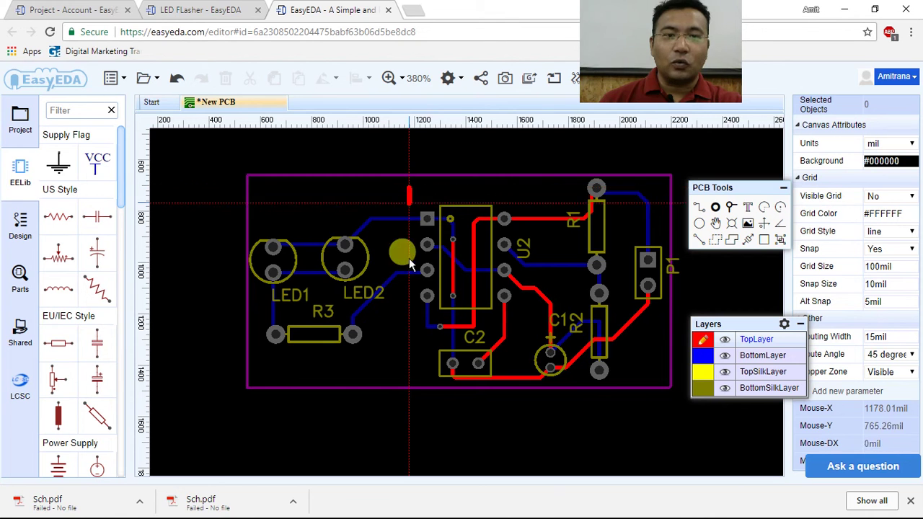
pyautogui.click(414, 376)
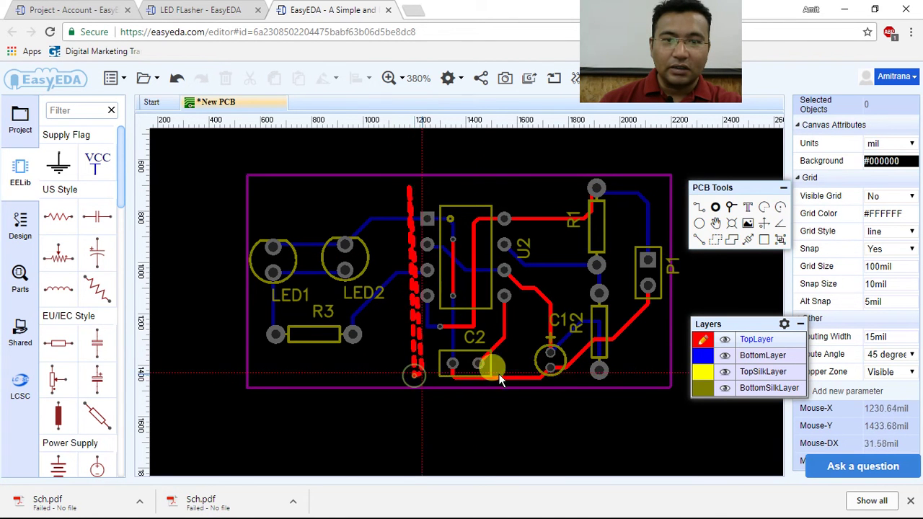
pyautogui.click(519, 373)
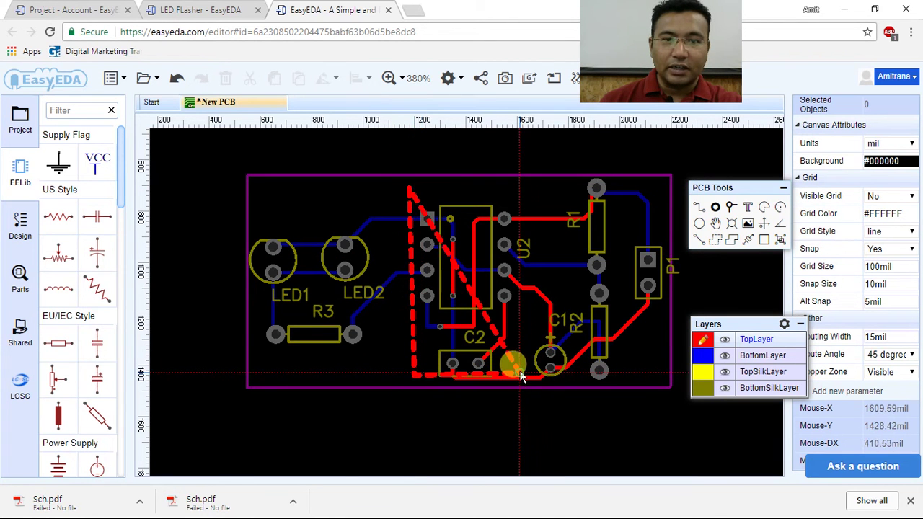
pyautogui.doubleClick(521, 189)
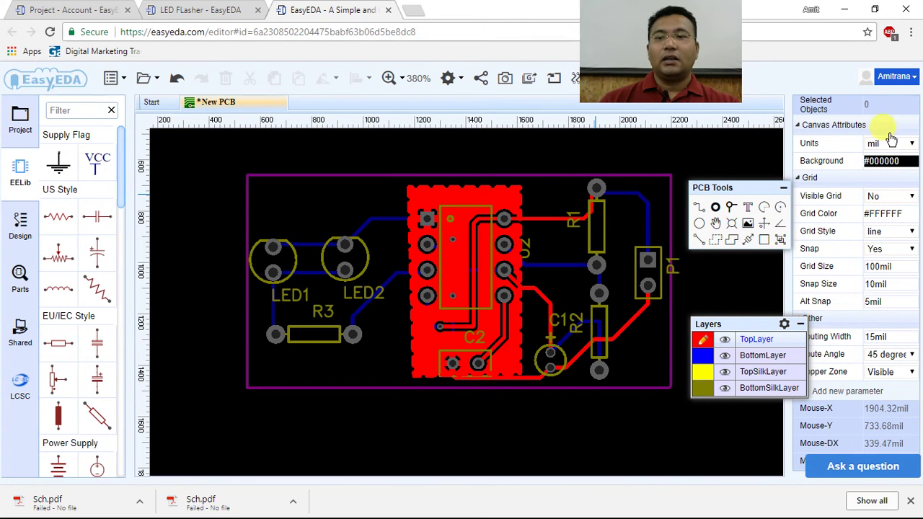
# Give the new pour around U2 a 25mil clearance.
pyautogui.click(500, 196)
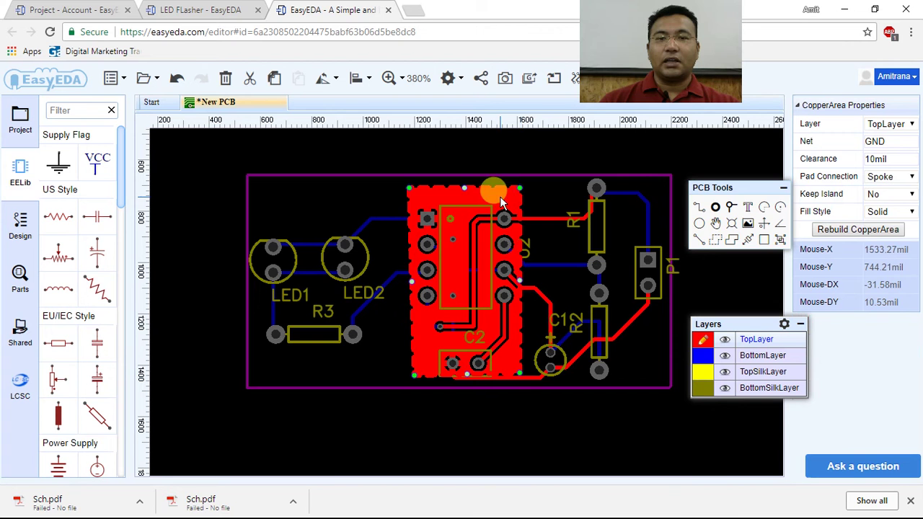
pyautogui.click(894, 160)
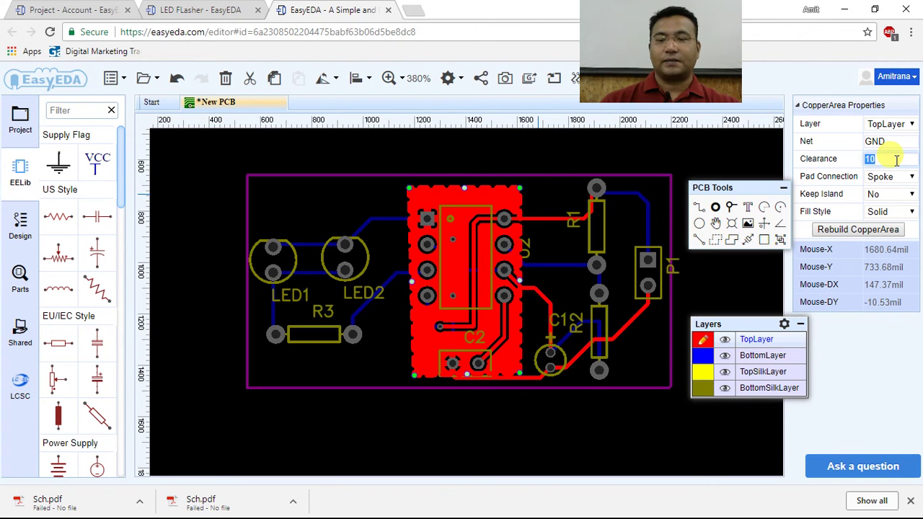
pyautogui.write('25')
pyautogui.press('Return')
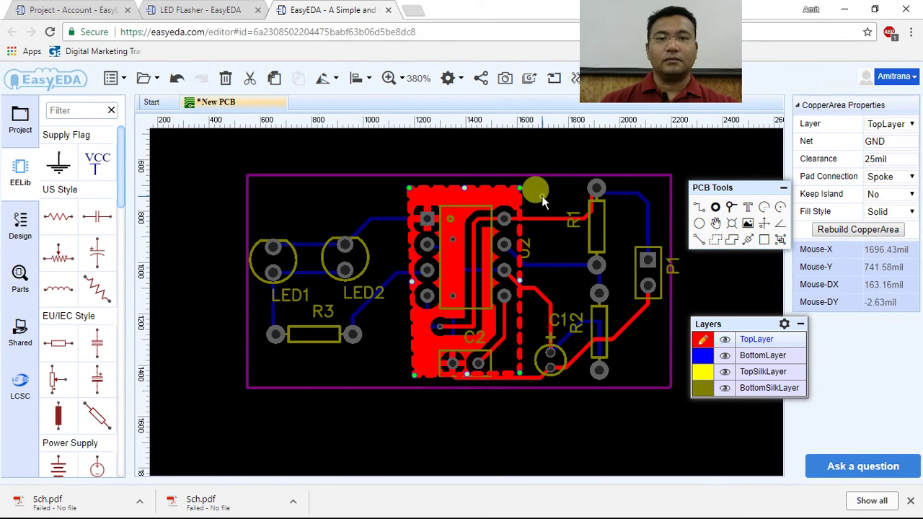
pyautogui.click(541, 196)
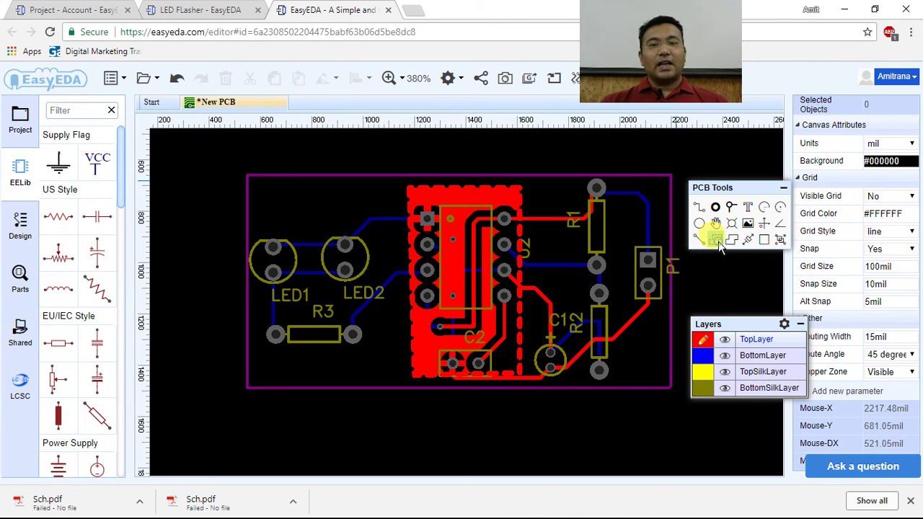
# Outline a second pour over the right section around R1, R2 and P1, and move it to BottomLayer.
pyautogui.click(541, 188)
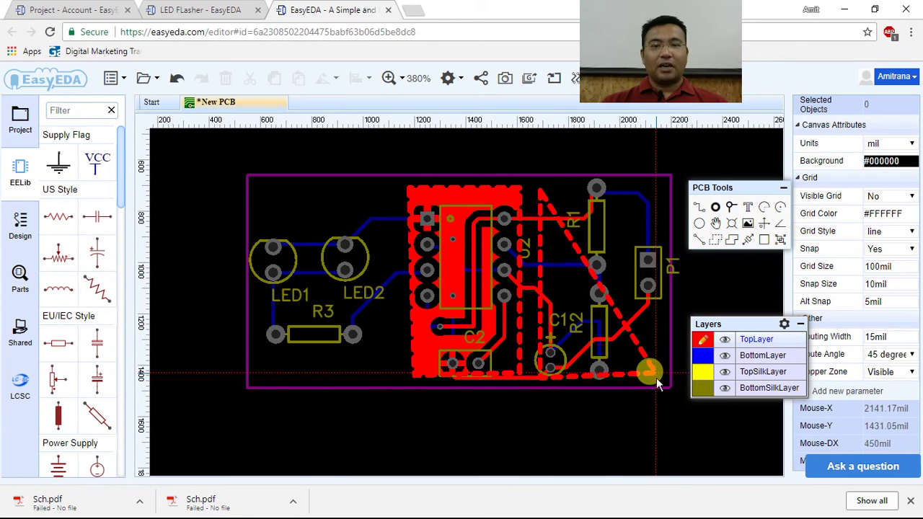
pyautogui.click(656, 376)
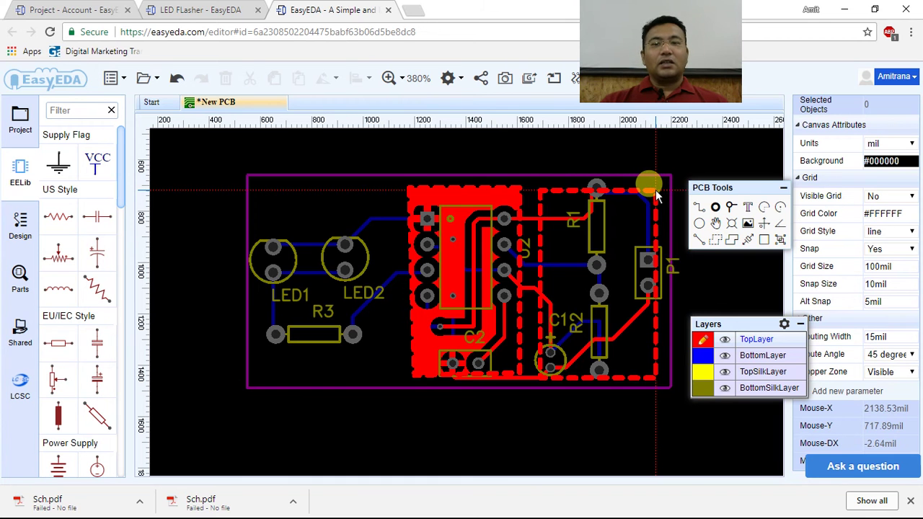
pyautogui.doubleClick(656, 194)
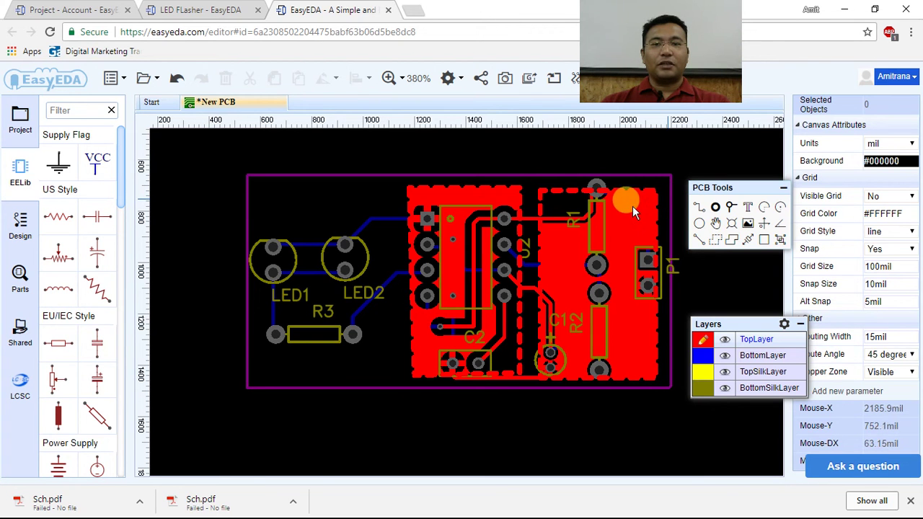
pyautogui.click(630, 207)
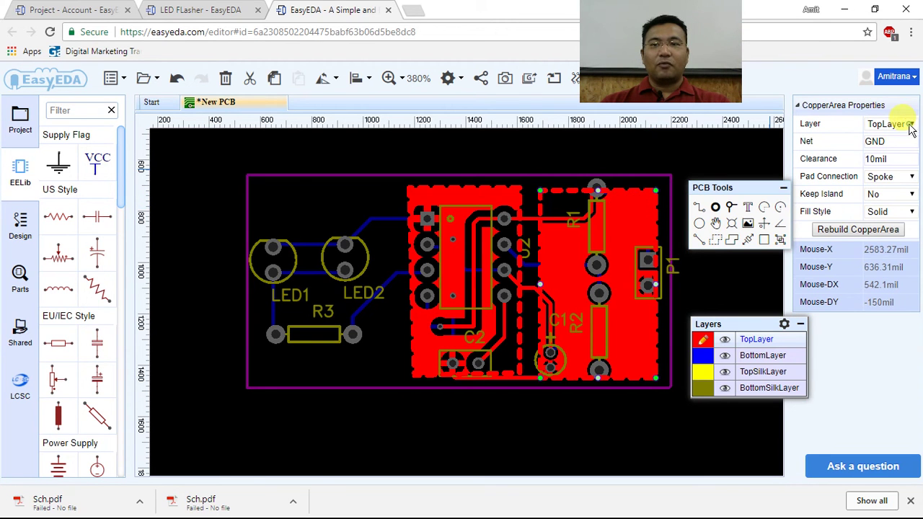
pyautogui.click(891, 125)
pyautogui.click(889, 148)
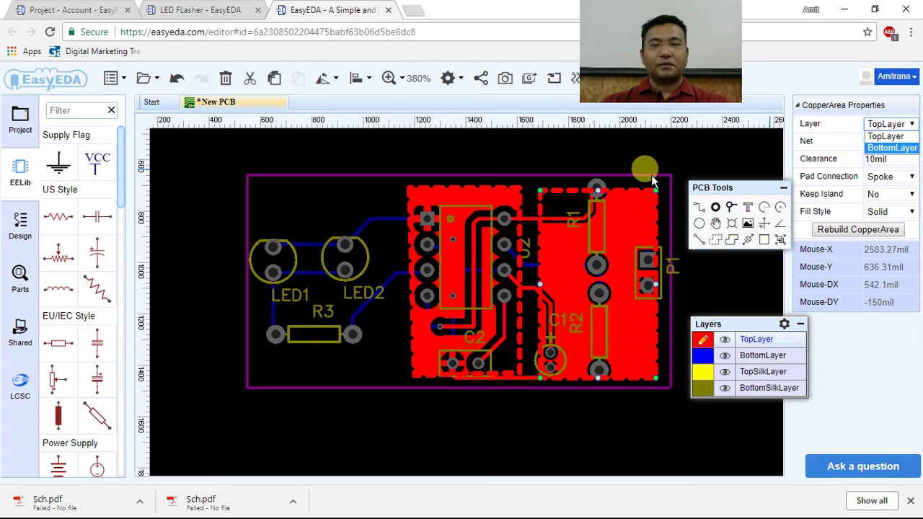
pyautogui.click(650, 150)
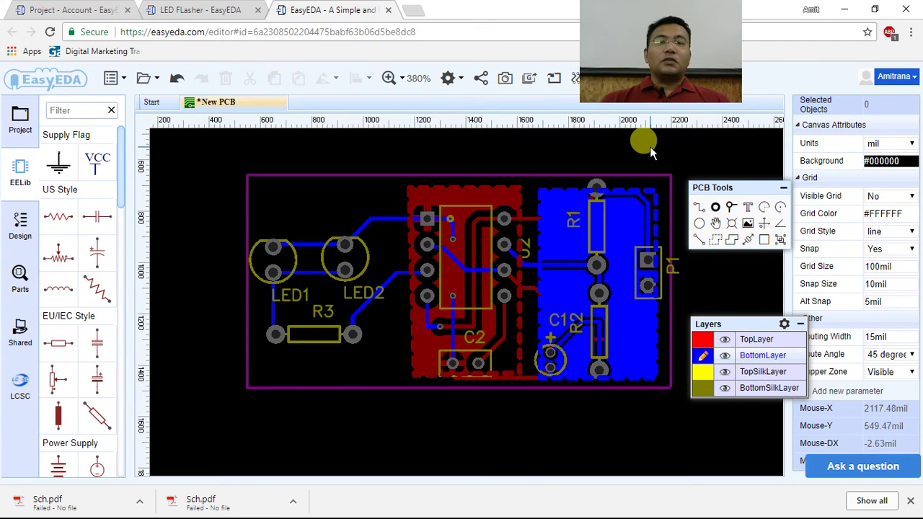
# Render the board in Photo View, check Bottom Side then Top Side, and return to the PCB layout.
pyautogui.click(507, 79)
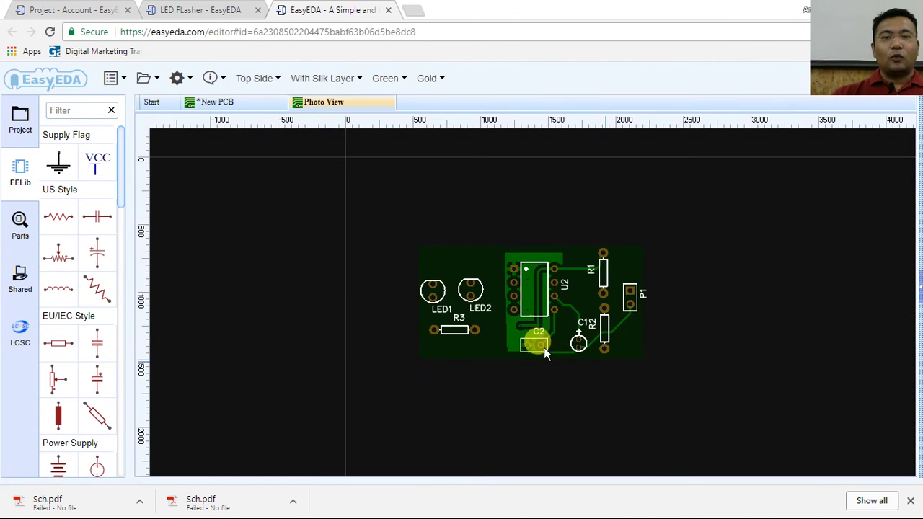
pyautogui.scroll(1, 515, 253)
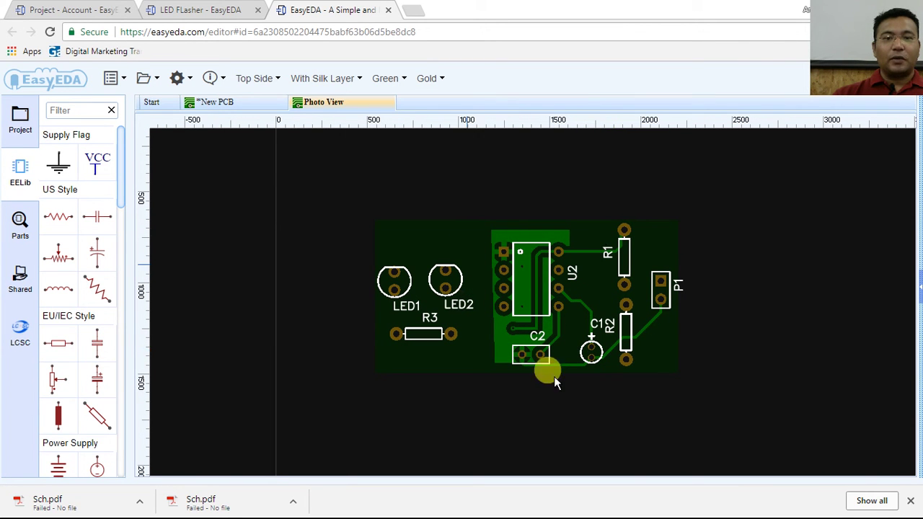
pyautogui.click(271, 79)
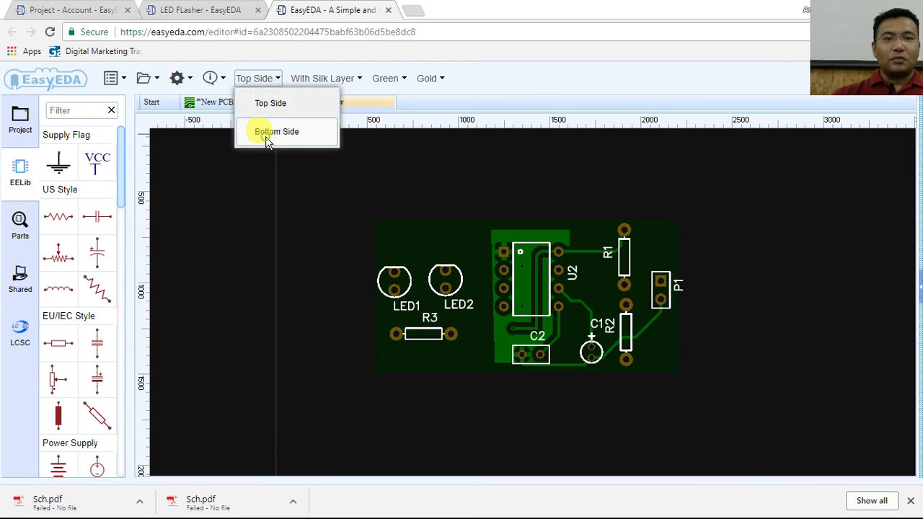
pyautogui.click(265, 130)
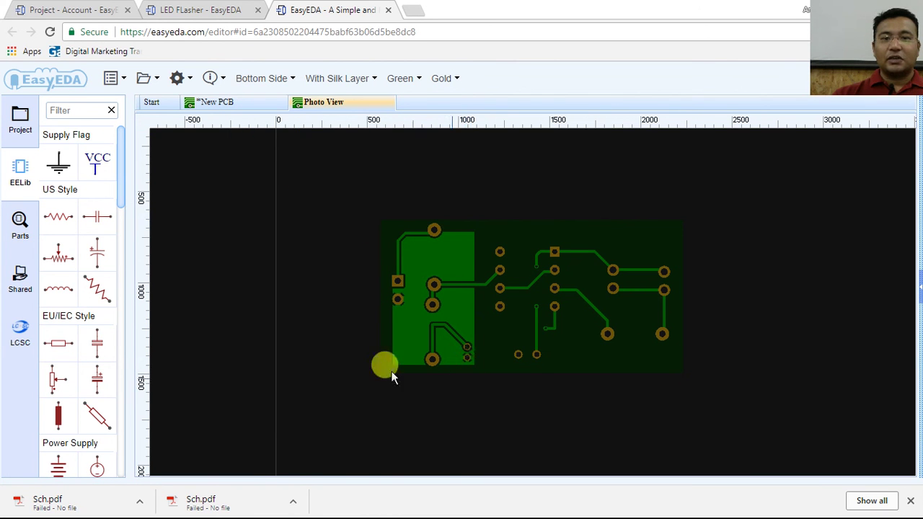
pyautogui.click(263, 79)
pyautogui.click(268, 103)
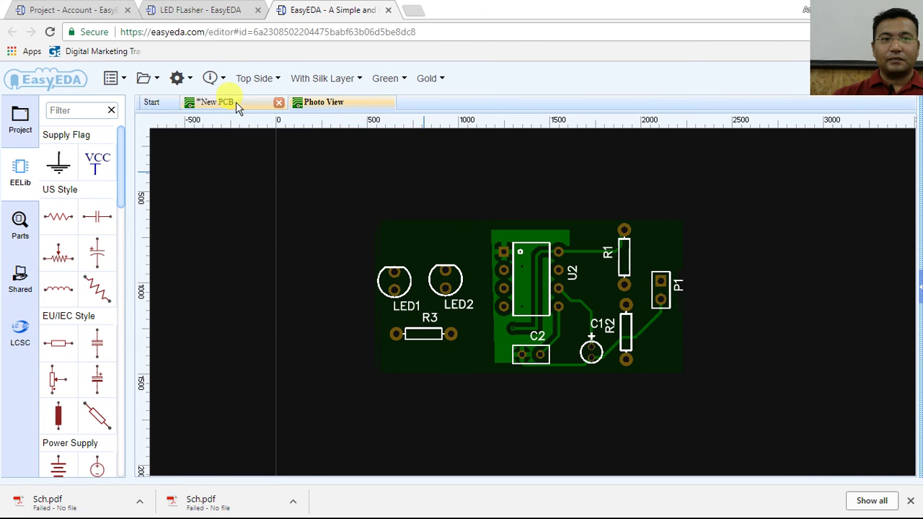
pyautogui.click(234, 102)
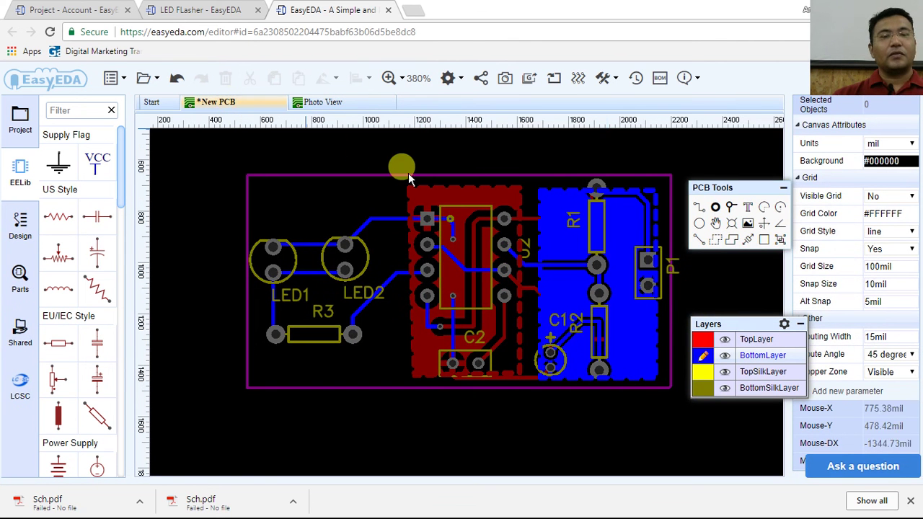